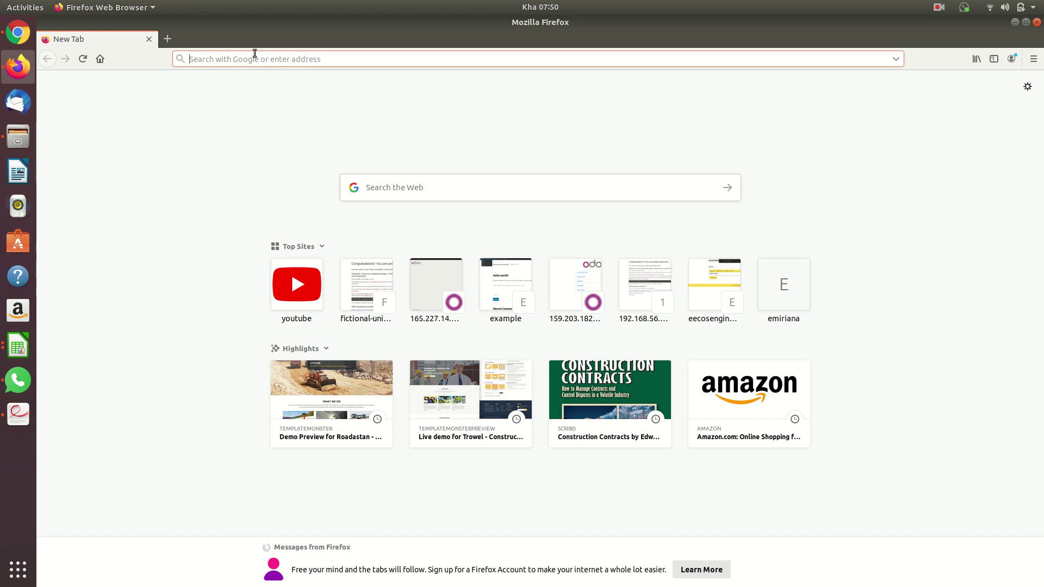
Step: Search Google for 'google drive' and open its sign-in page for another account
text(goo)
key(Return)
text(google drive)
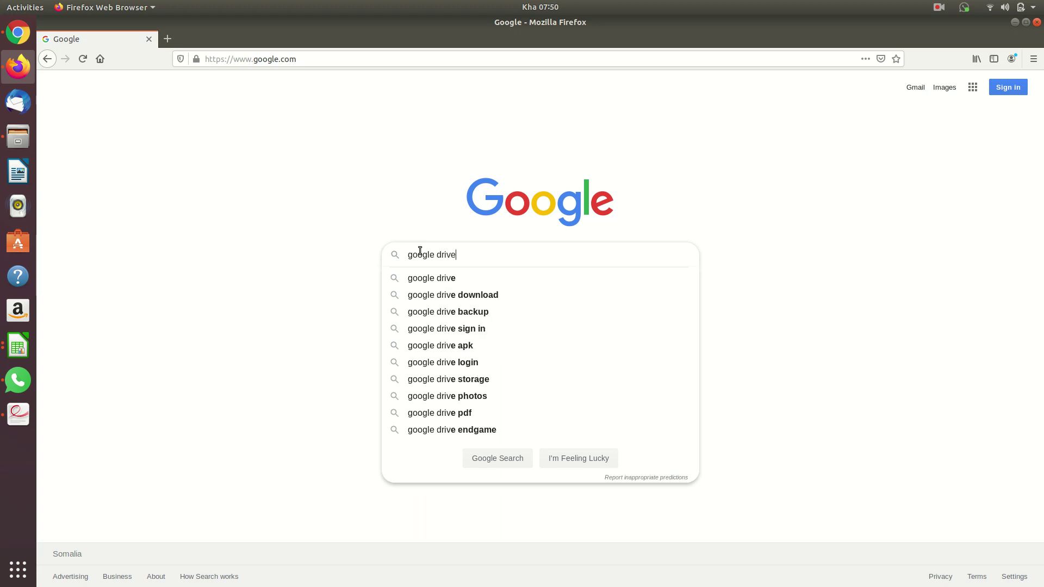
key(Return)
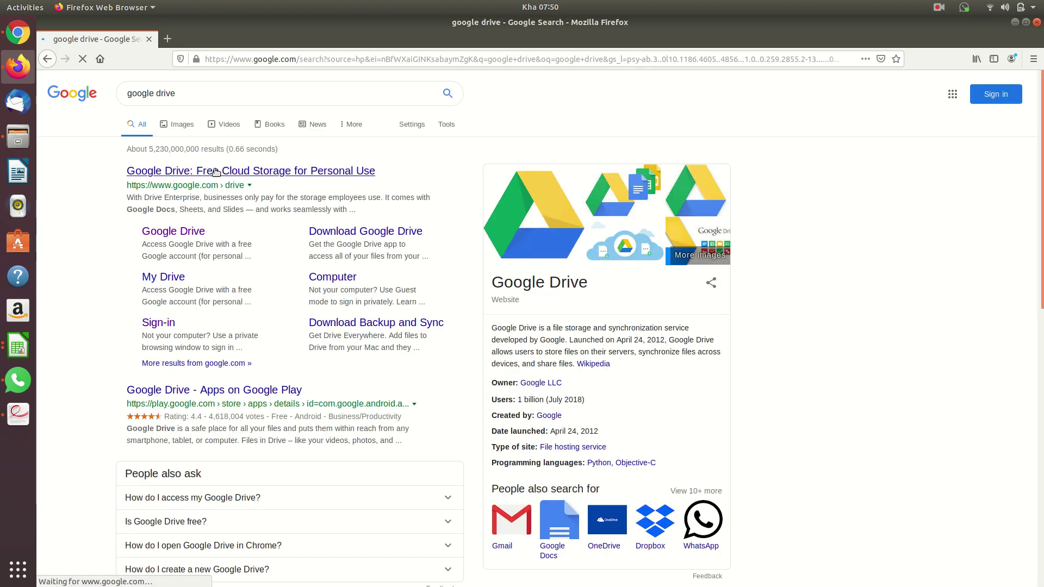
click(184, 233)
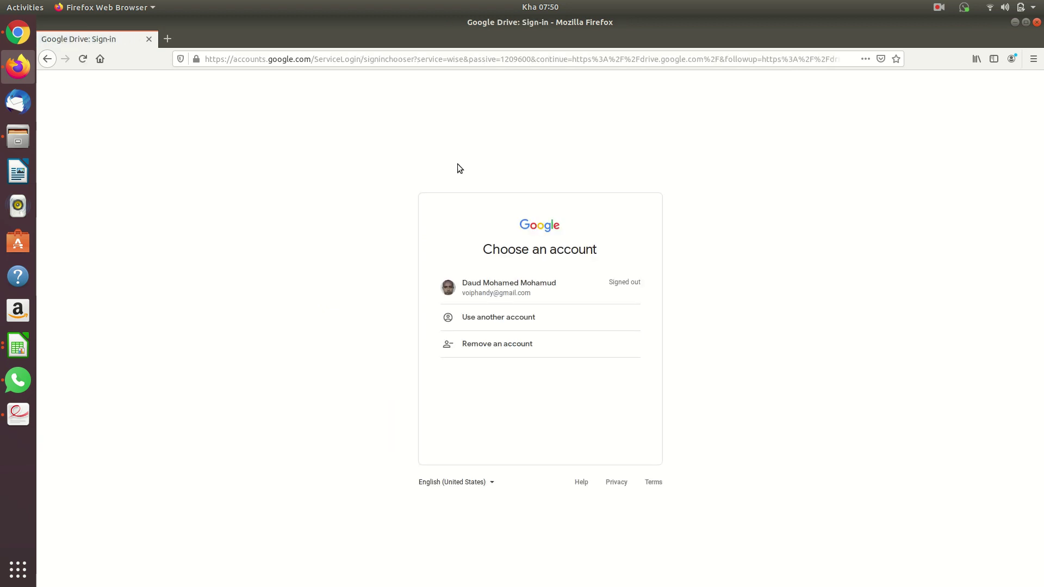
click(511, 316)
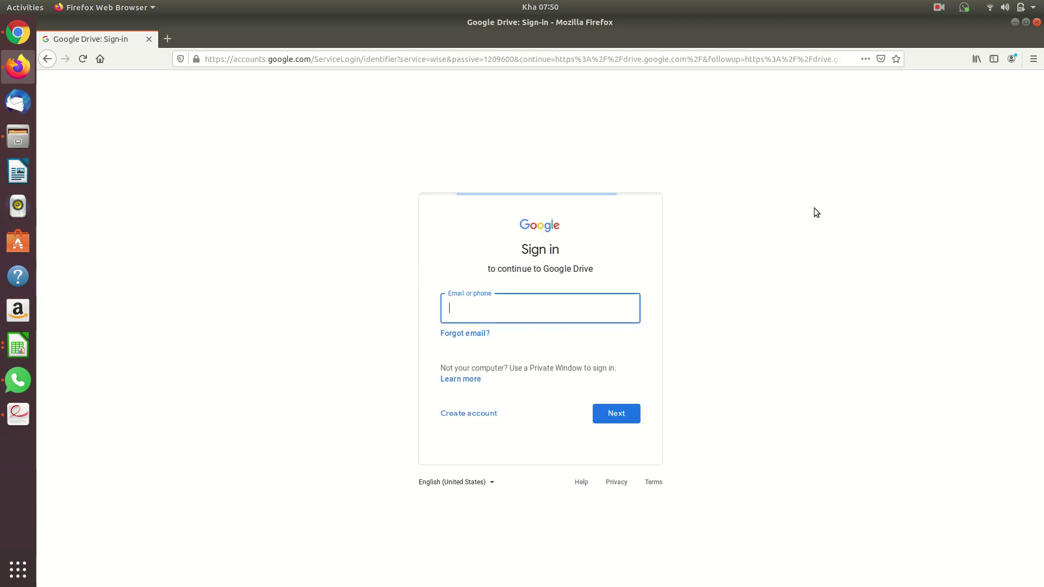
Step: Show the Create account options on the Google sign-in page
click(939, 8)
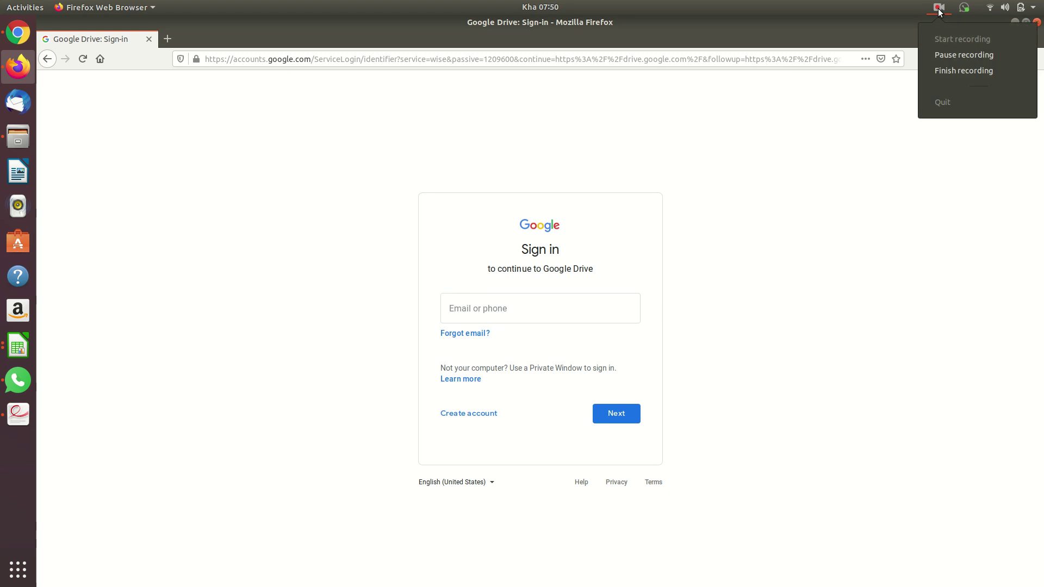
click(956, 51)
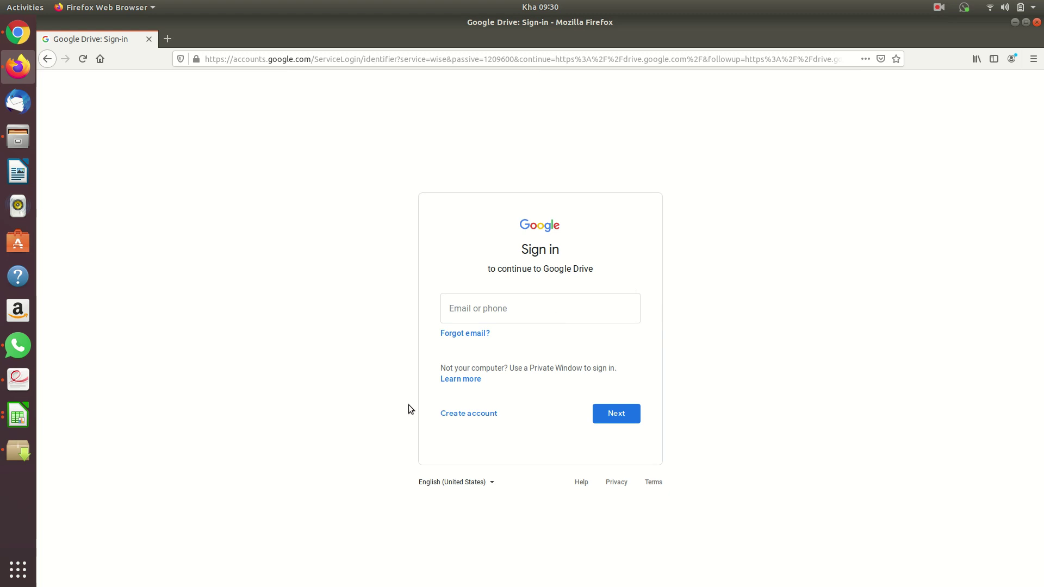
click(476, 416)
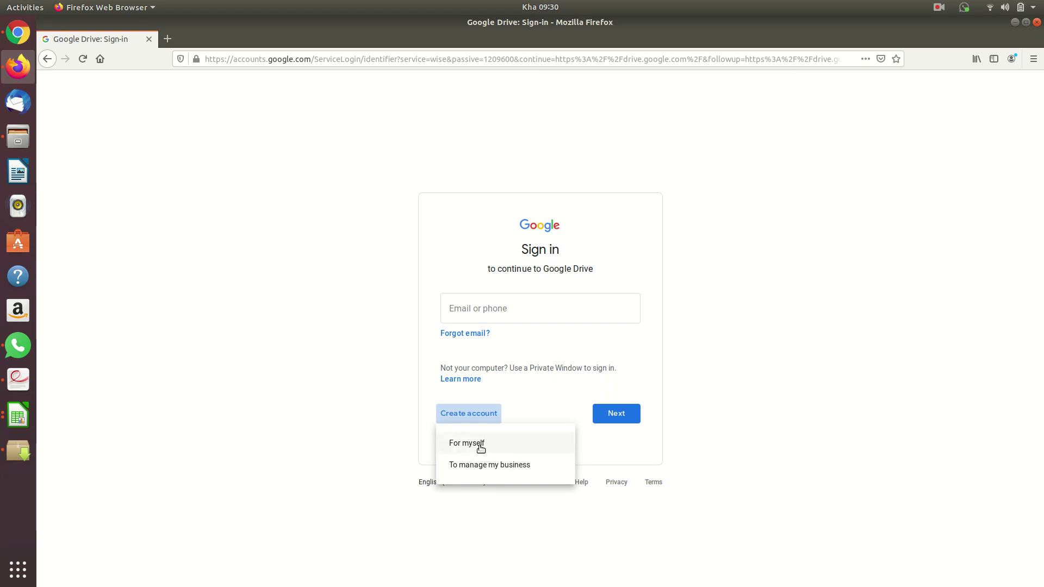
Step: Create a personal account, entering the first name, last name and chosen username
click(480, 447)
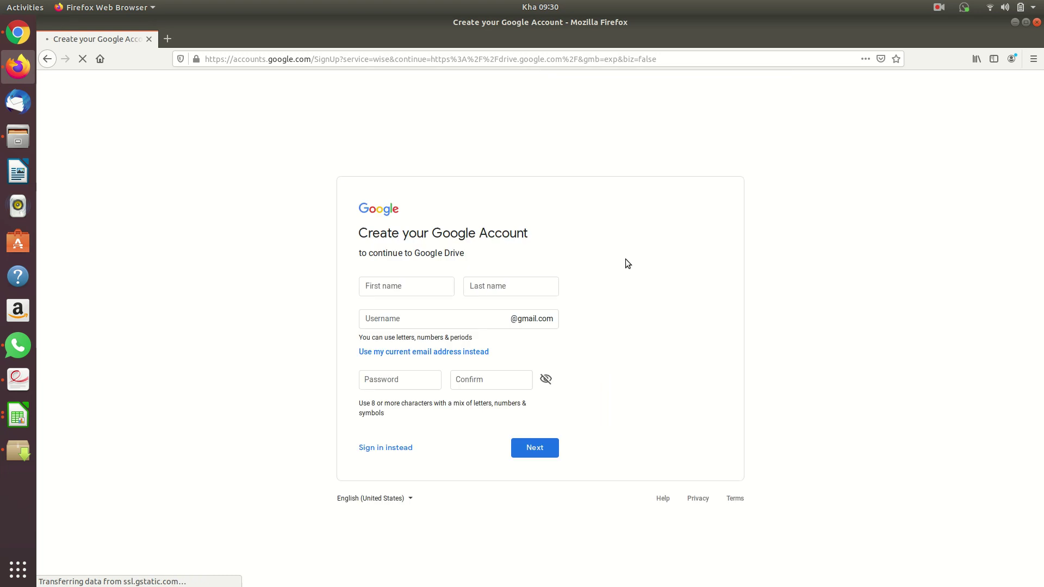
click(402, 285)
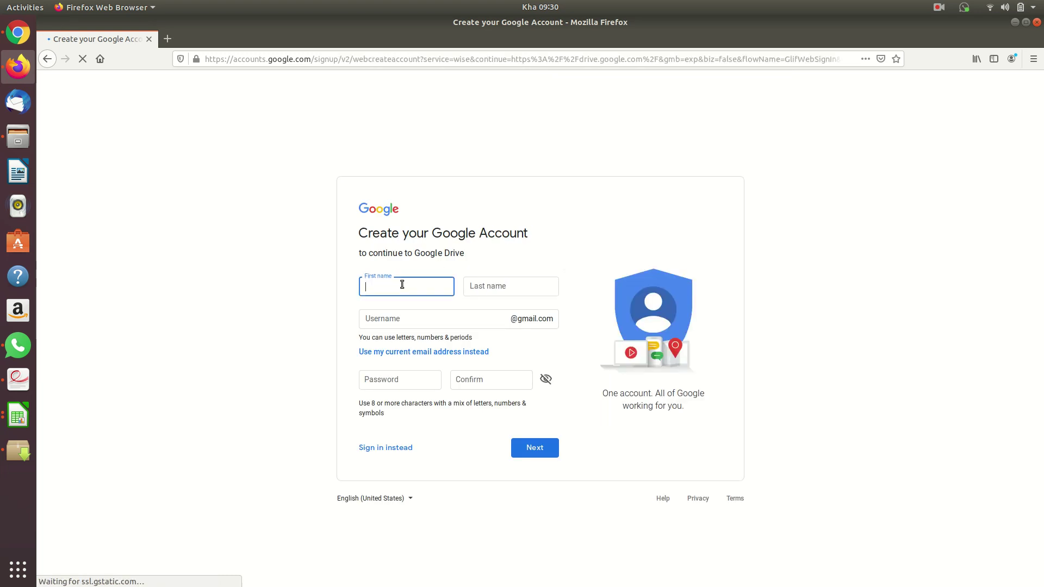
key(Tab)
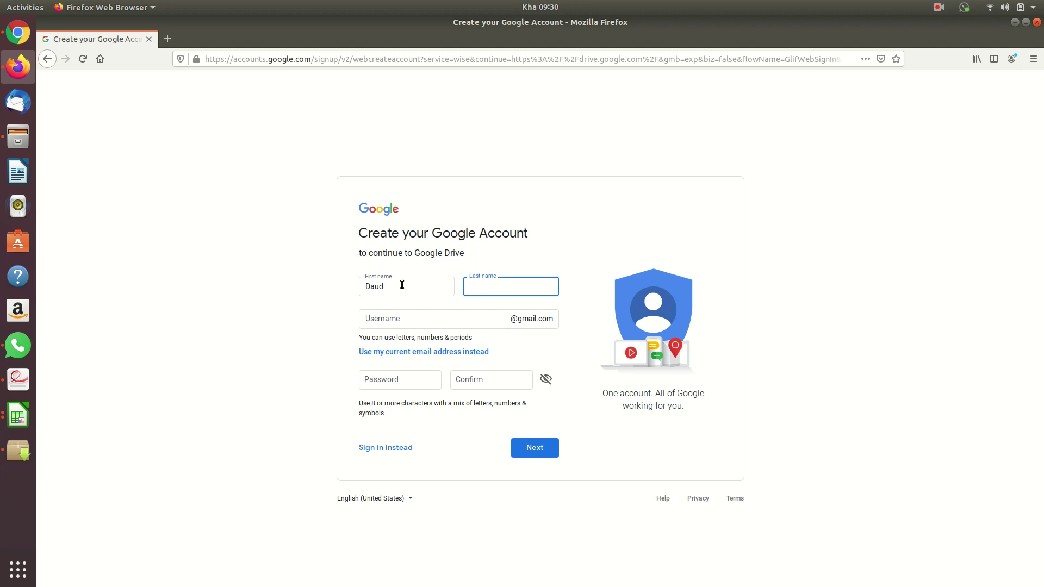
key(Tab)
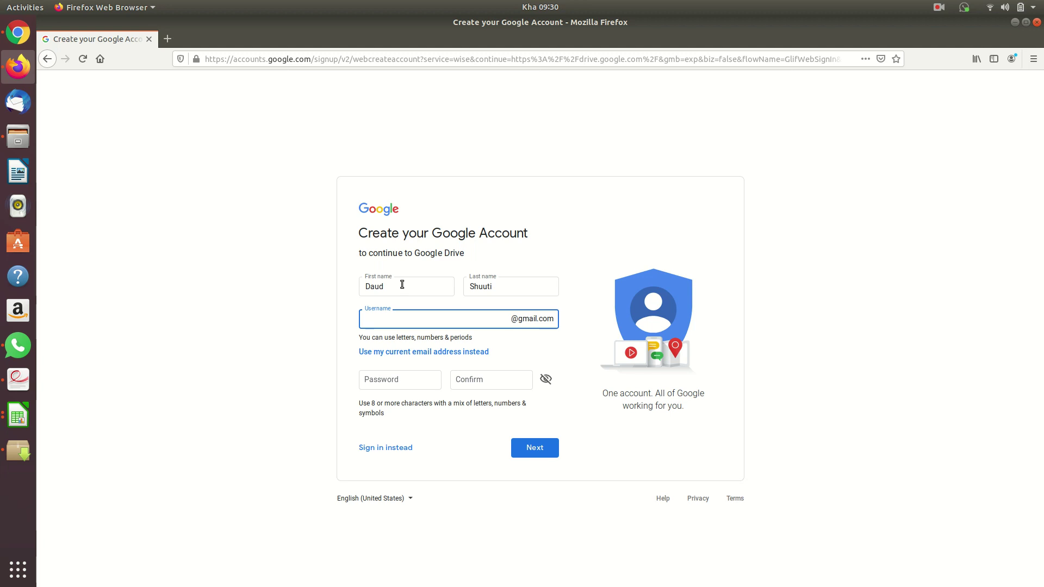
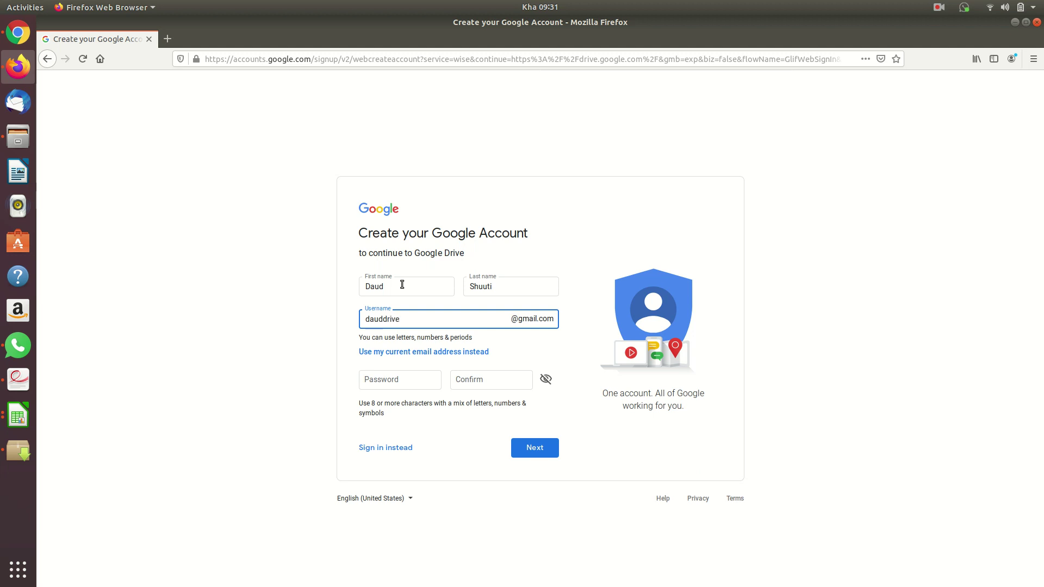
Step: Enter and confirm the account password, submit, and save the login in Firefox
click(385, 380)
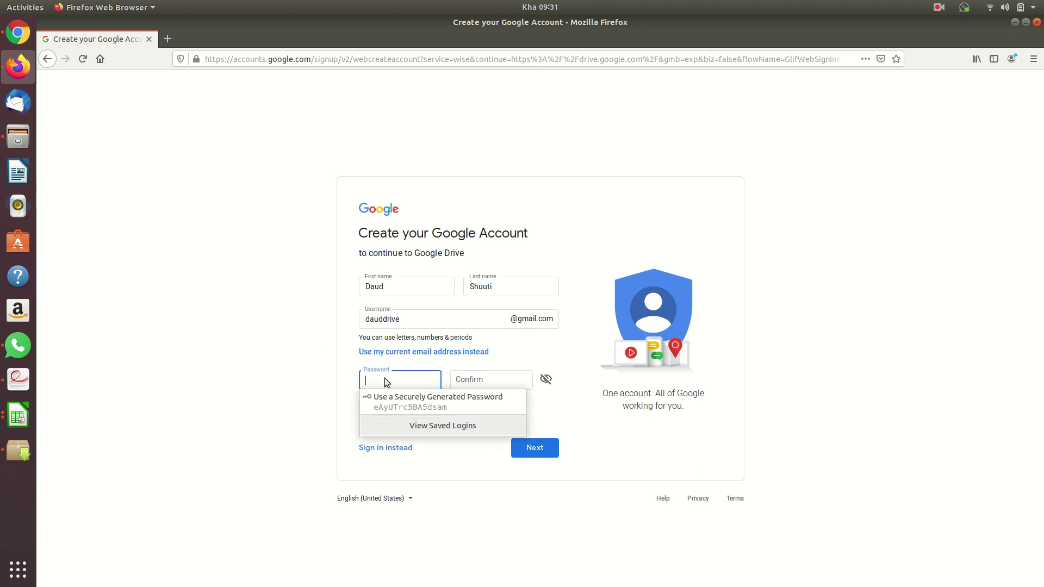
text(***)
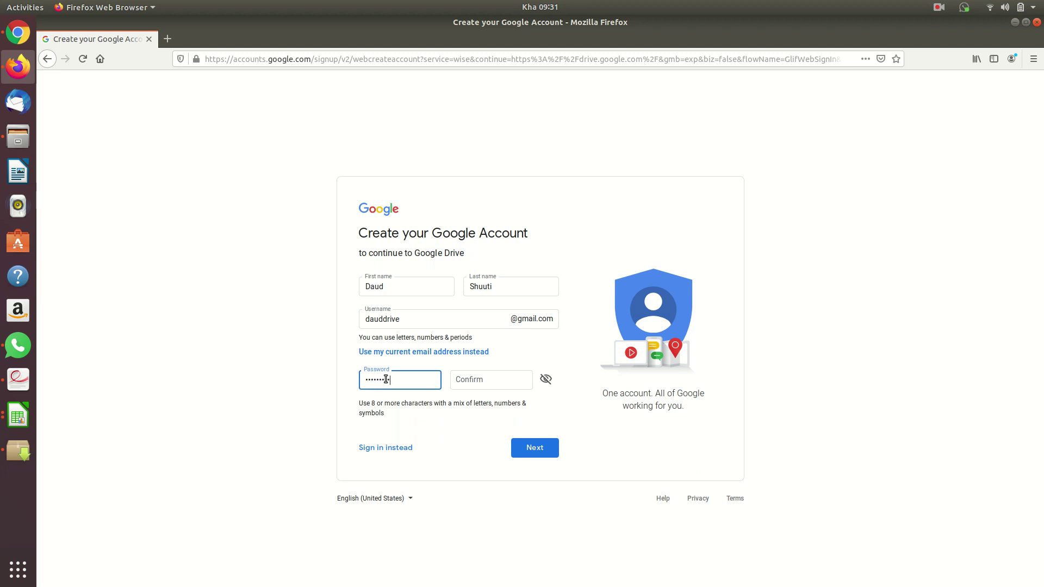
key(Tab)
text(*******)
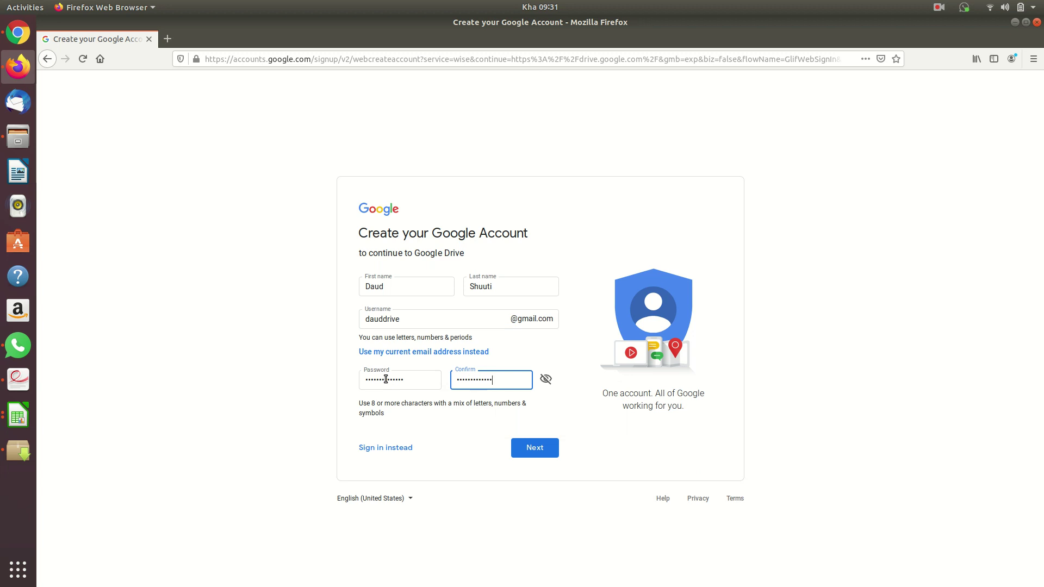
click(546, 449)
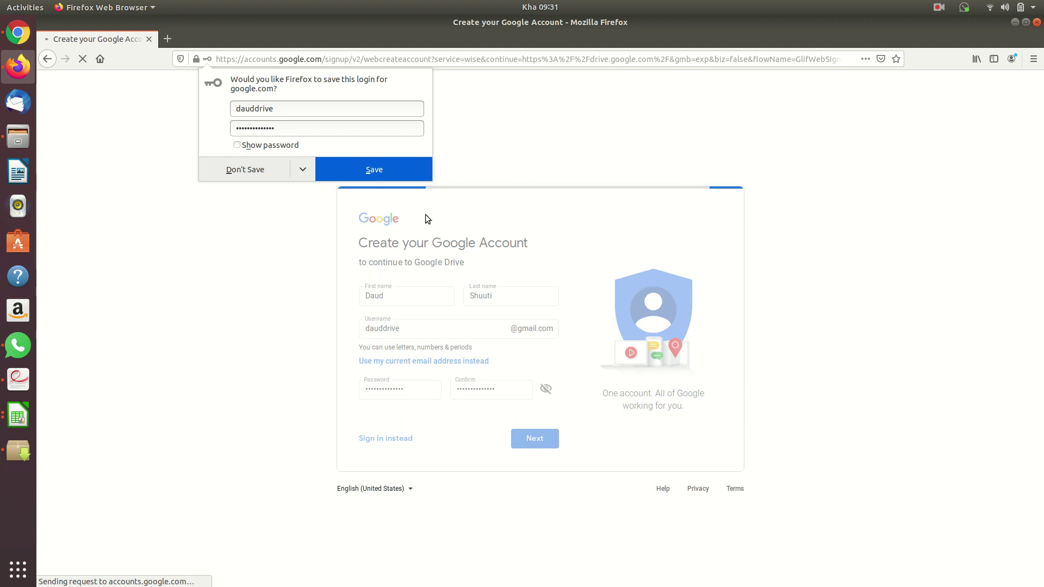
click(370, 172)
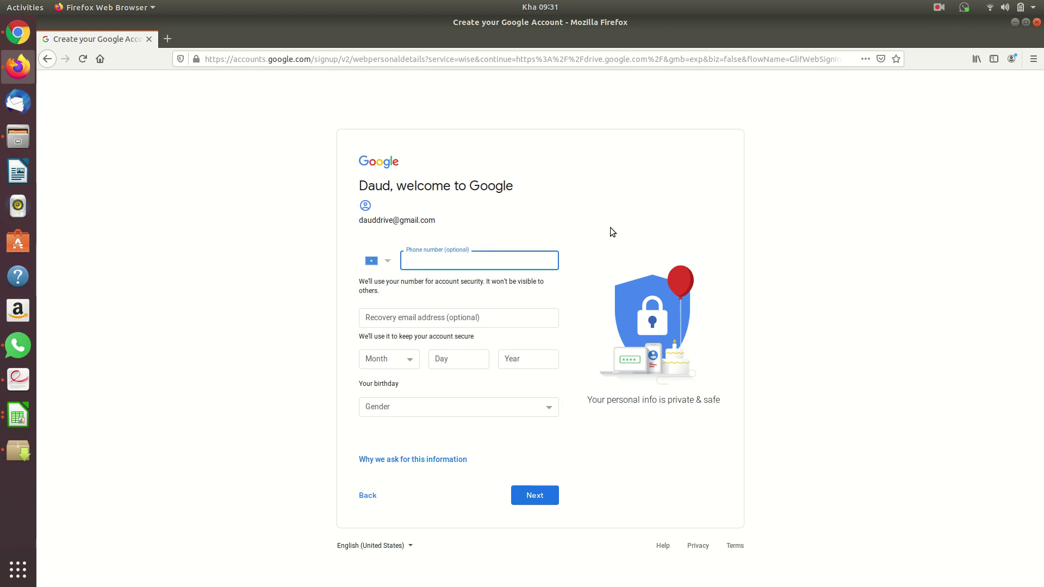
Step: Enter the phone number and the recovery e-mail address
click(411, 323)
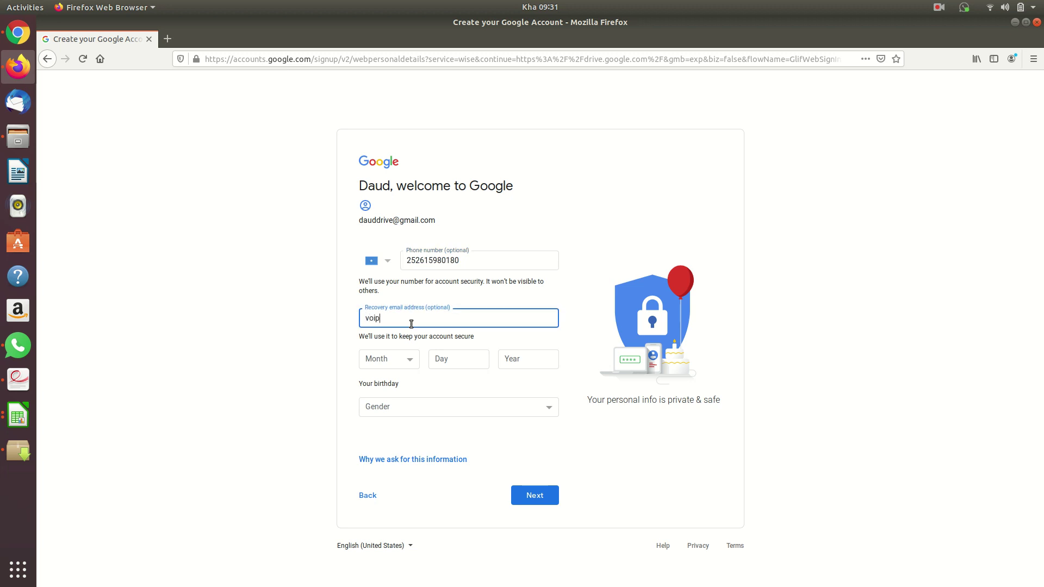
click(397, 361)
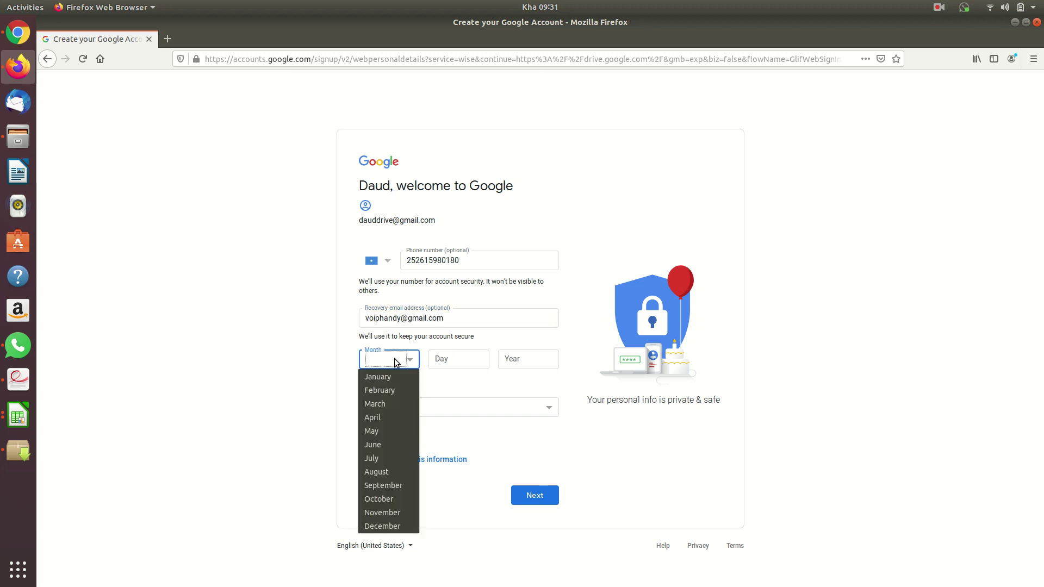
click(378, 418)
click(460, 358)
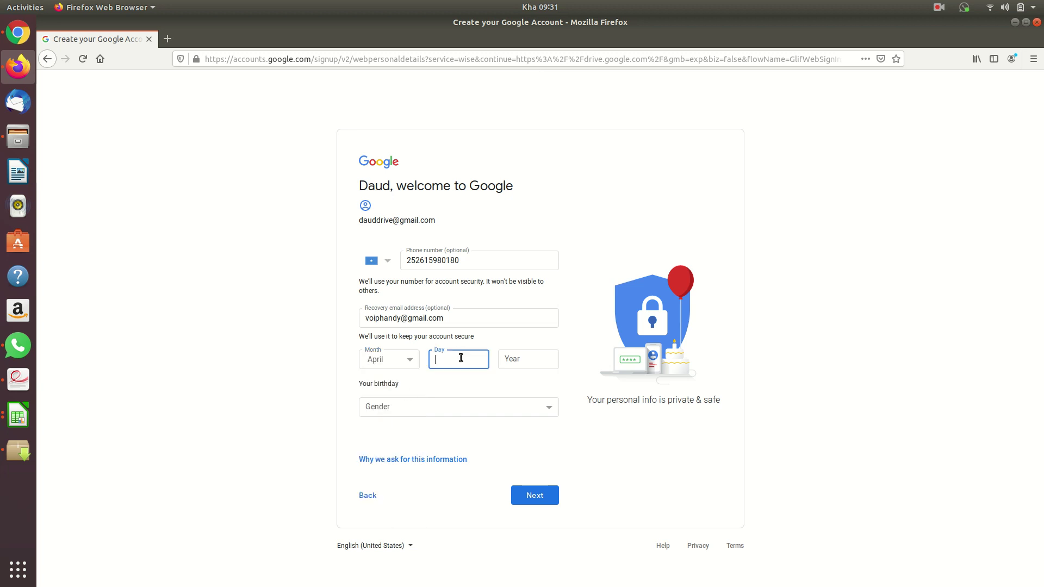
text(14)
key(Tab)
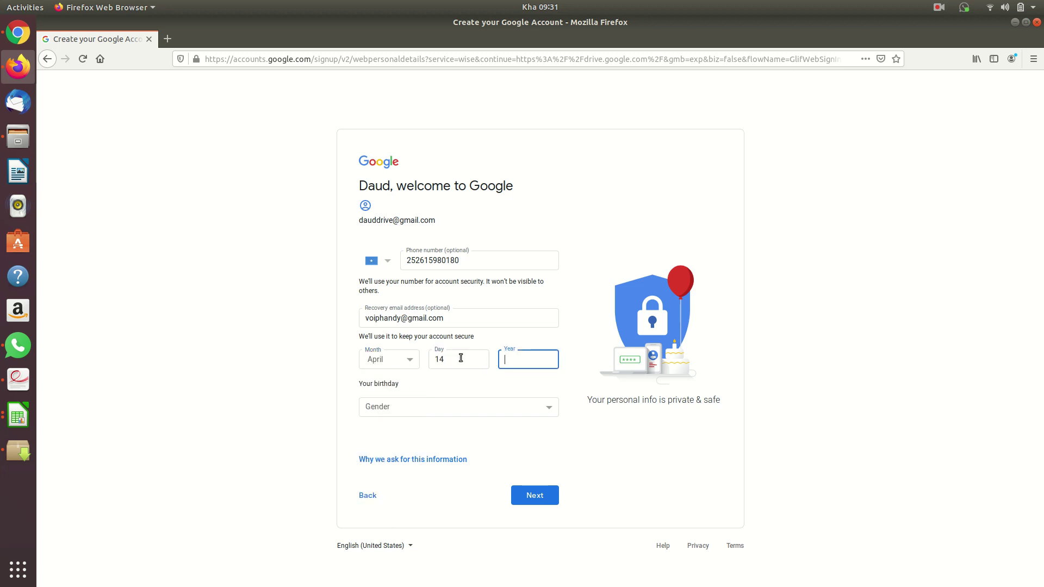
text(1998)
click(404, 409)
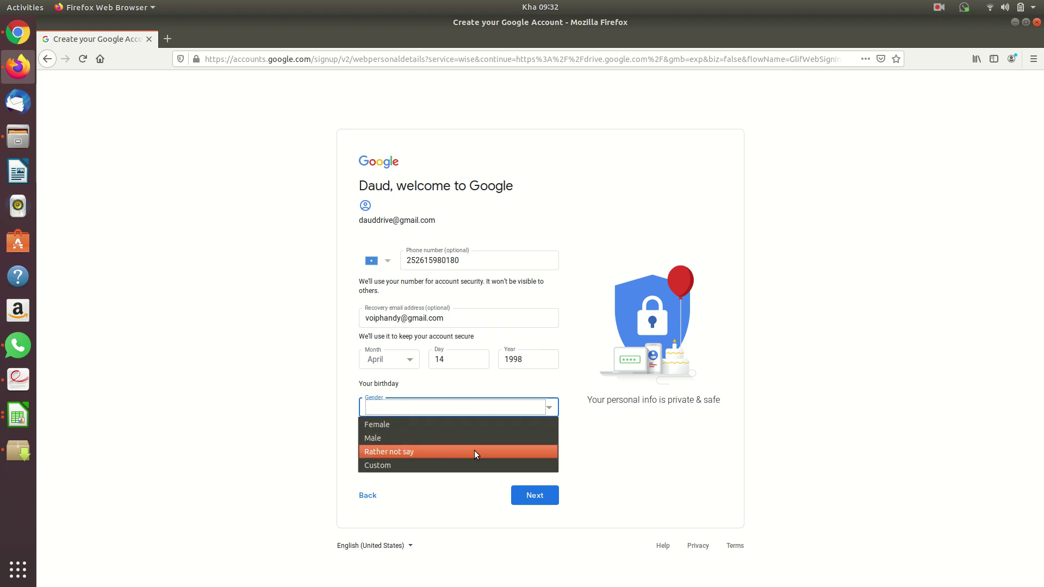
click(377, 438)
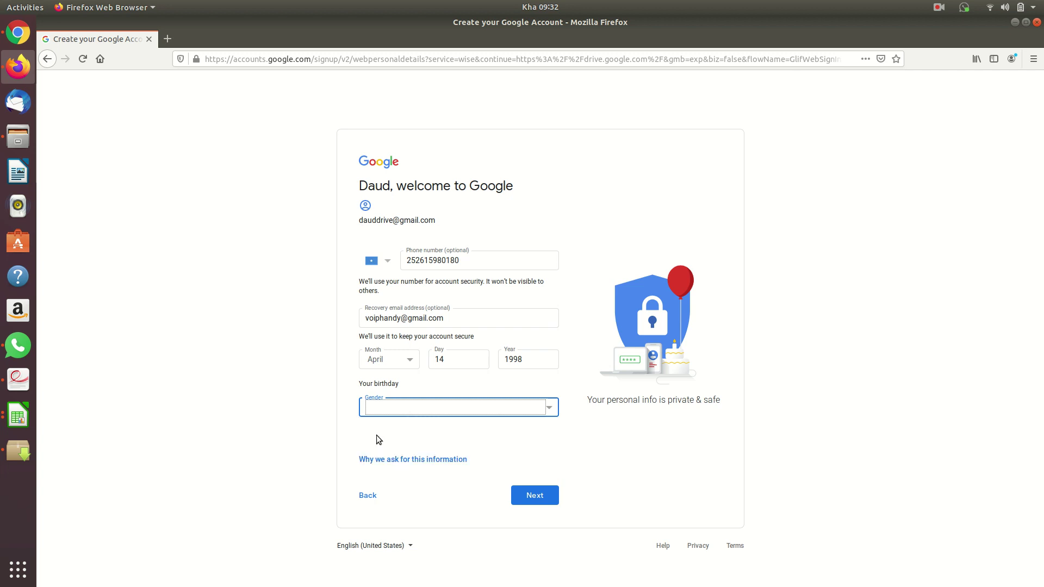
click(539, 495)
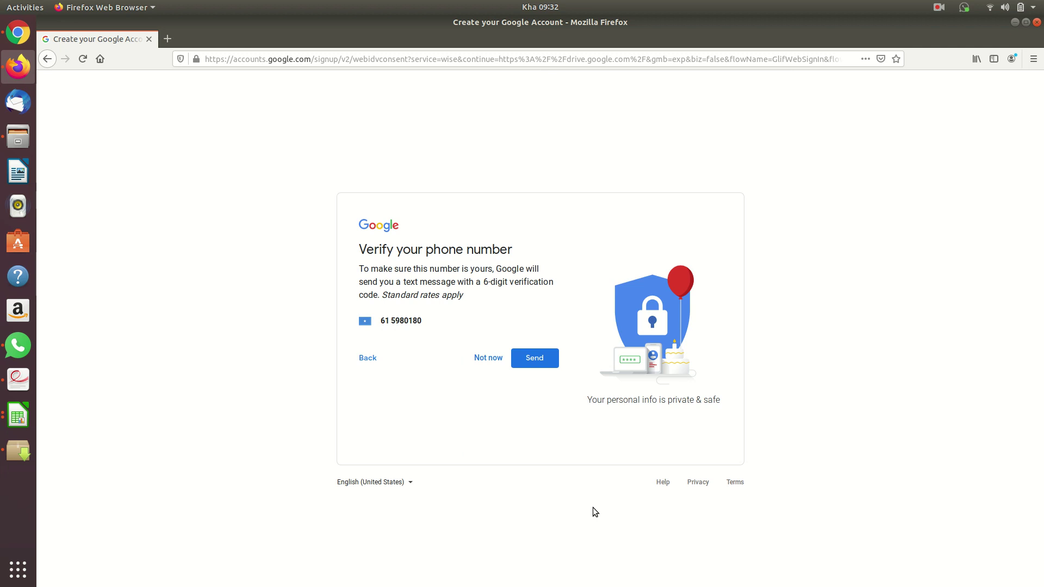
Step: Have a code texted to the phone and submit the received verification code
click(547, 363)
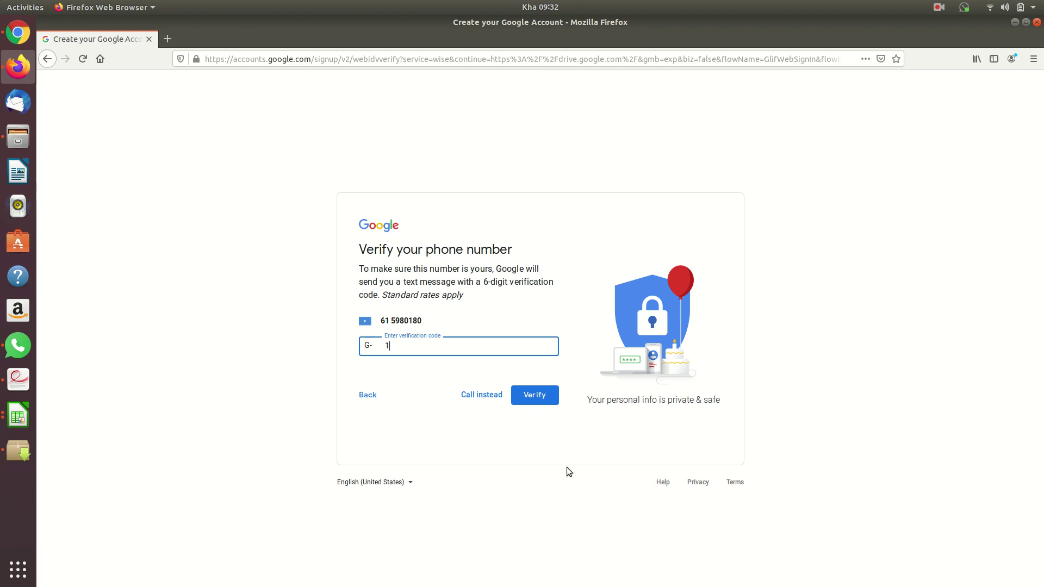
click(535, 395)
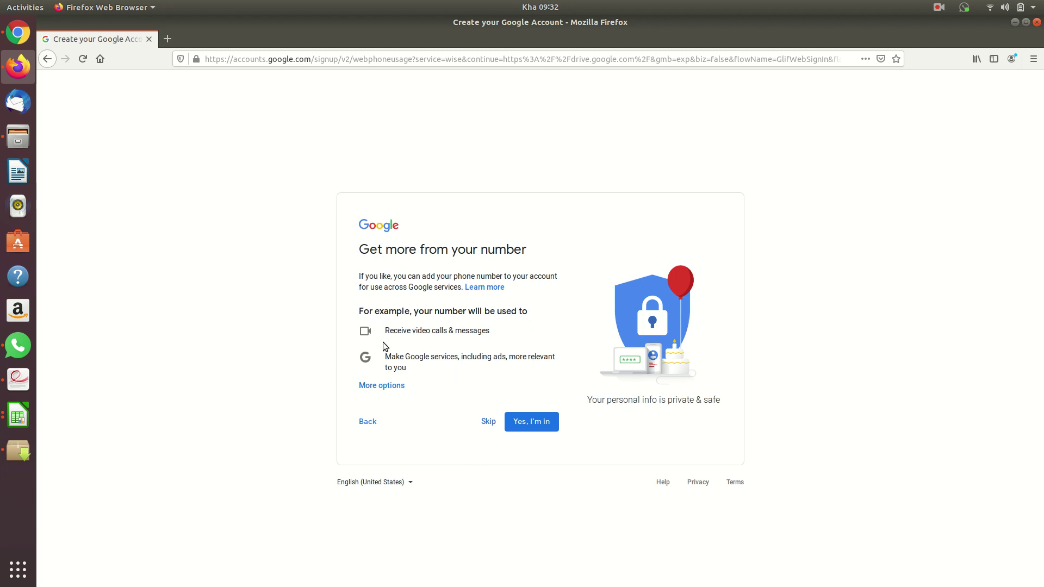
Step: Skip the extra phone-number uses and agree to the Privacy and Terms
click(488, 422)
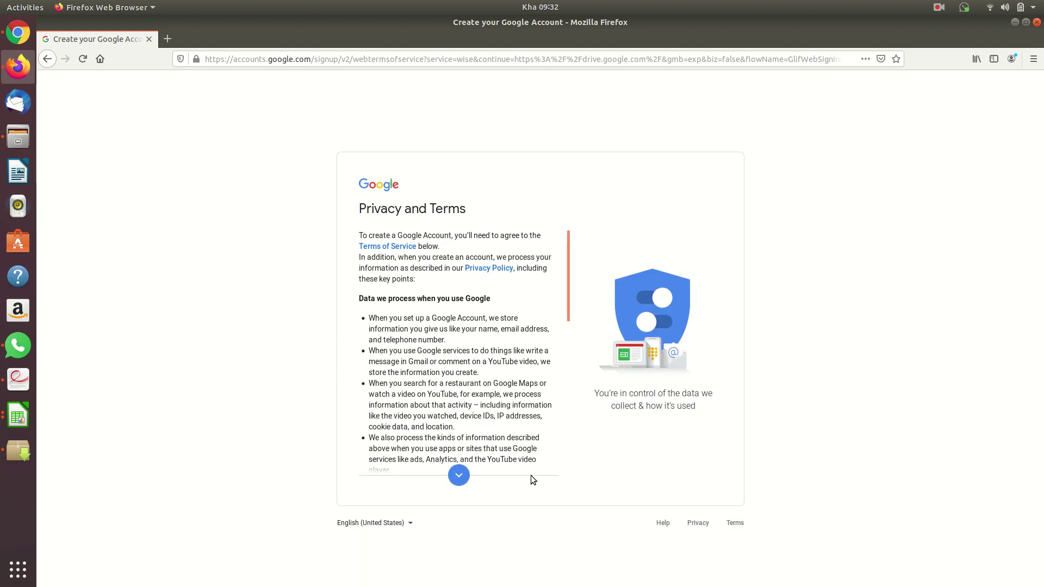
drag(565, 297, 558, 469)
click(544, 476)
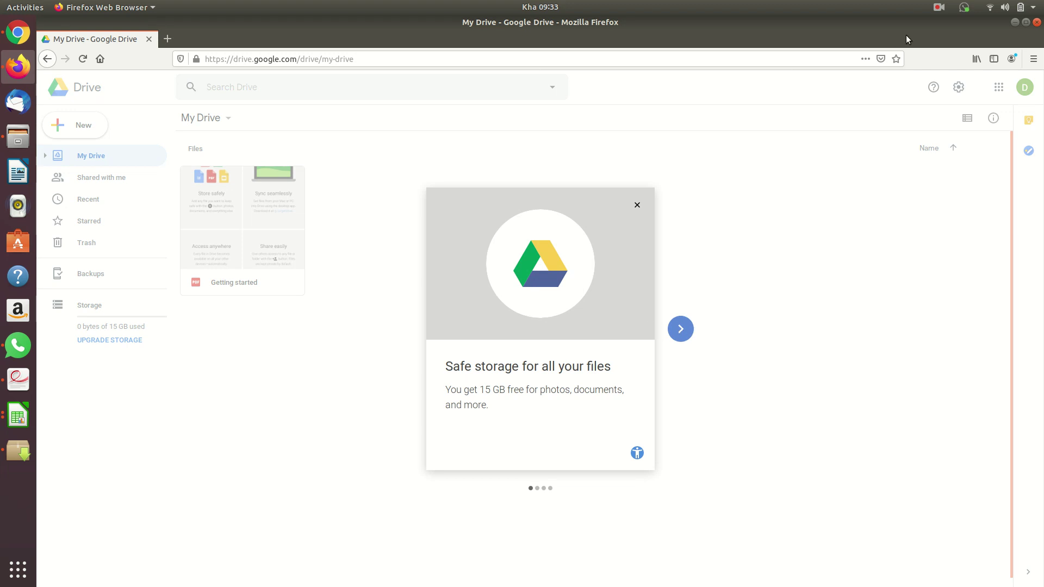
Step: Step through the Drive welcome slides and finish with TAKE ME TO DRIVE
click(939, 7)
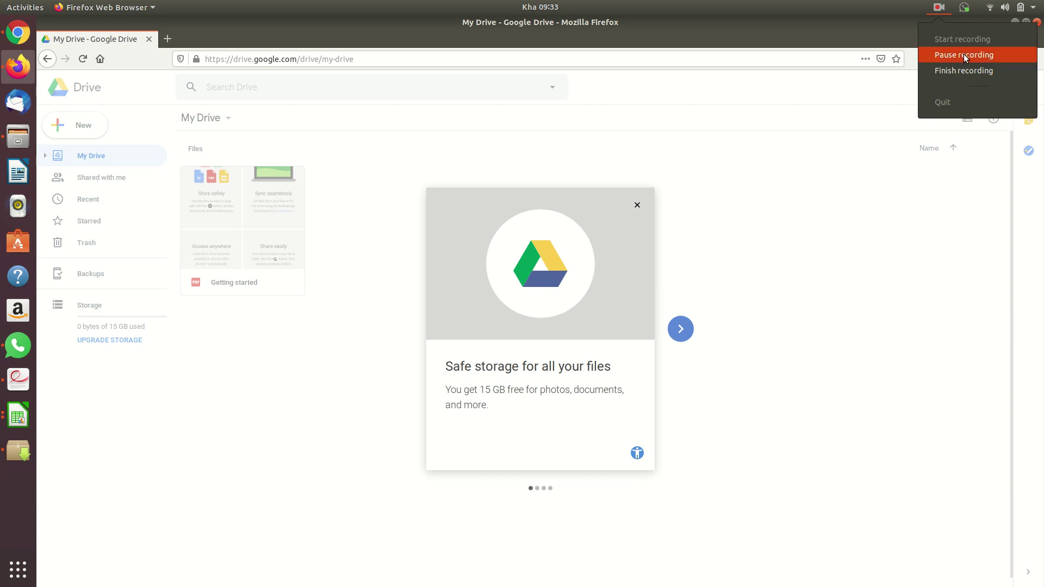
click(964, 55)
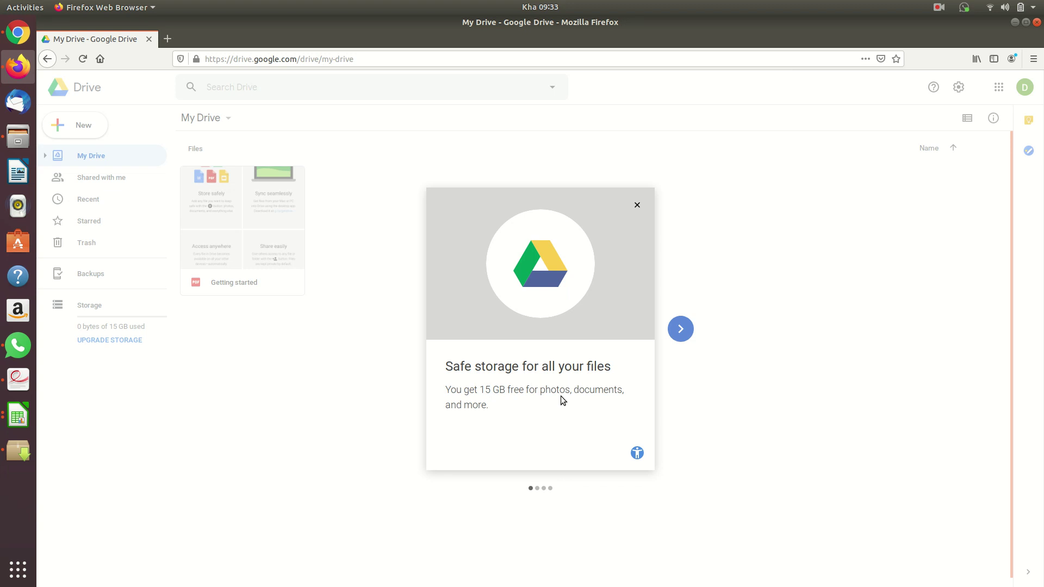
click(681, 331)
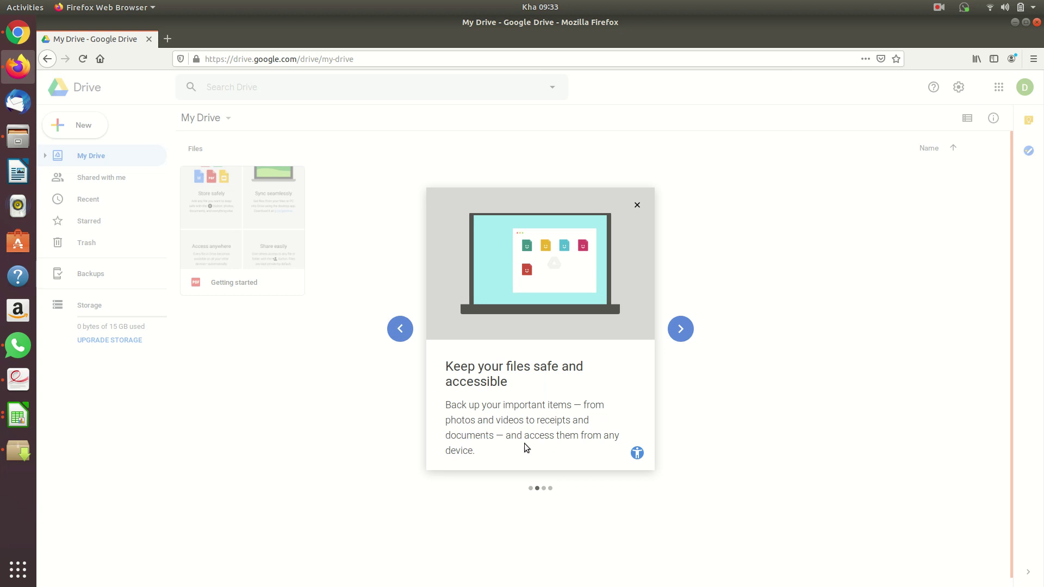
click(680, 335)
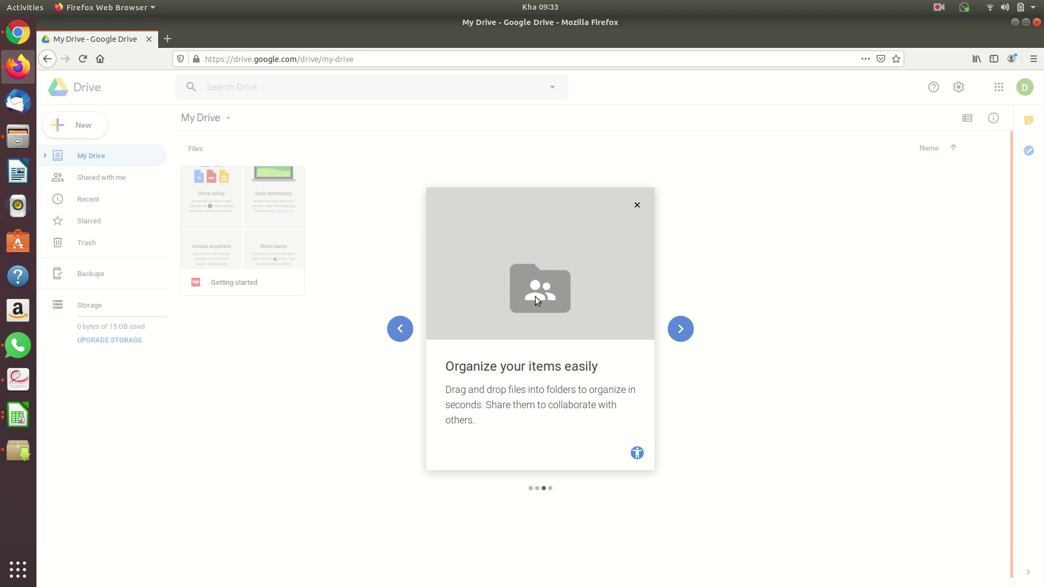
click(680, 328)
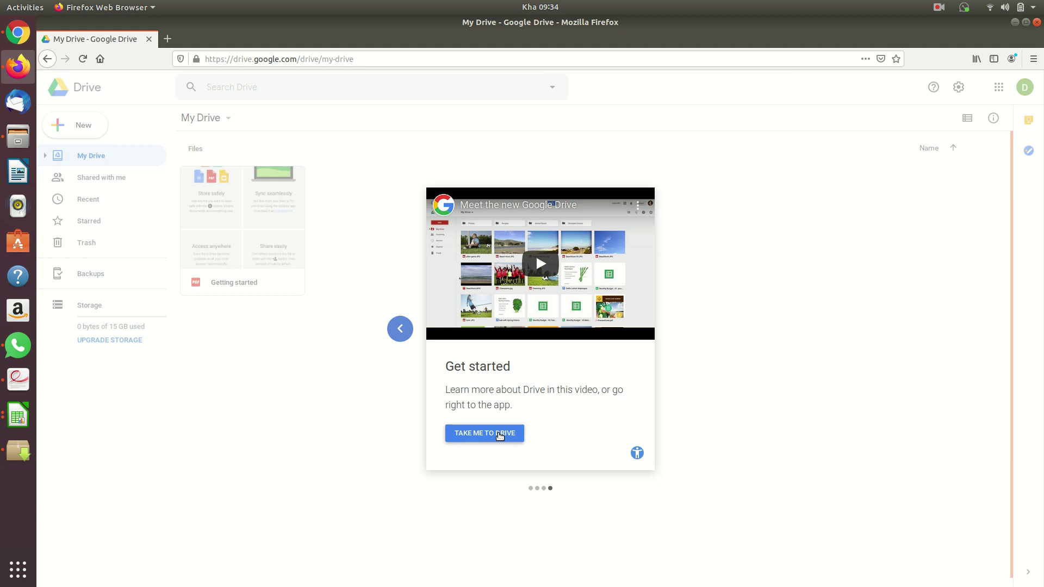
click(499, 434)
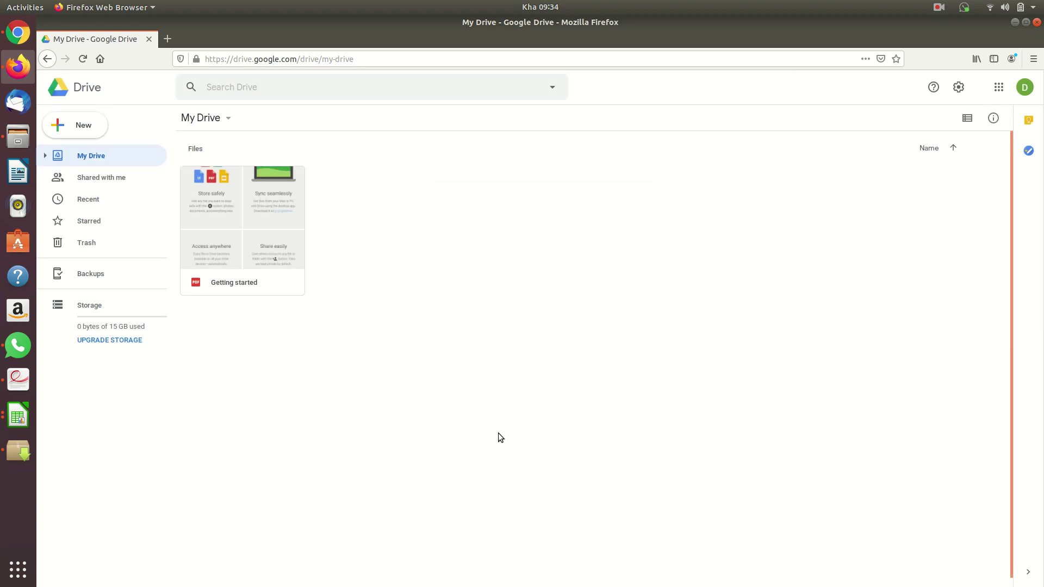
Step: Choose New > File upload in Google Drive
click(939, 7)
click(954, 56)
click(89, 126)
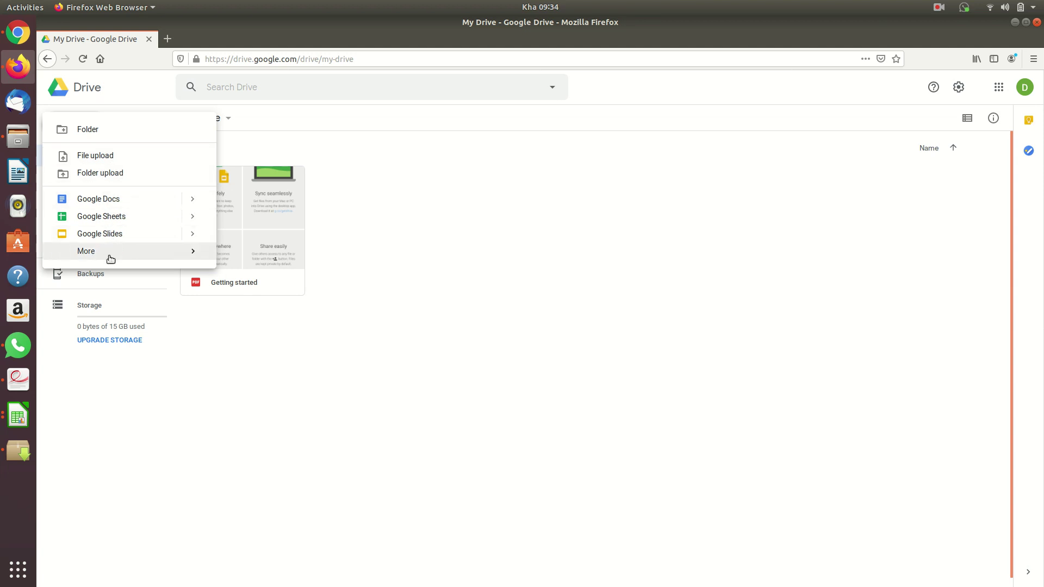
click(97, 156)
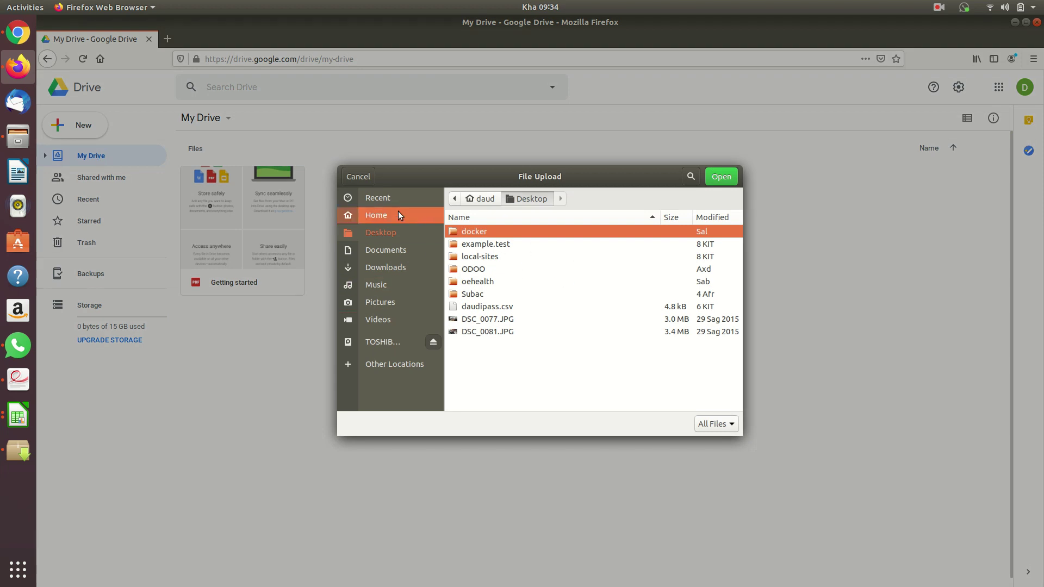
Step: Upload csalaam2.JPG from the Downloads folder into My Drive
click(385, 268)
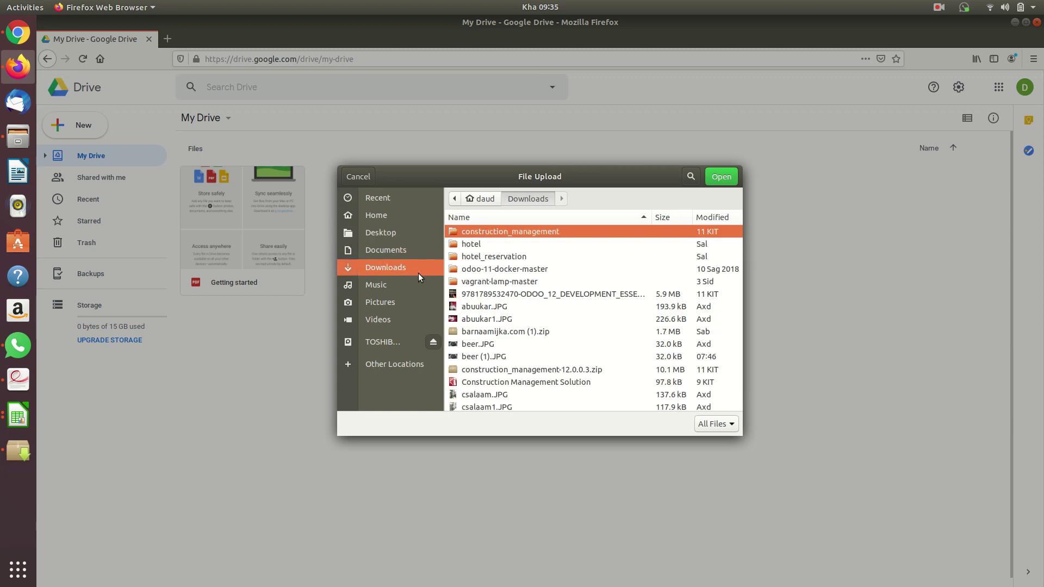
click(387, 300)
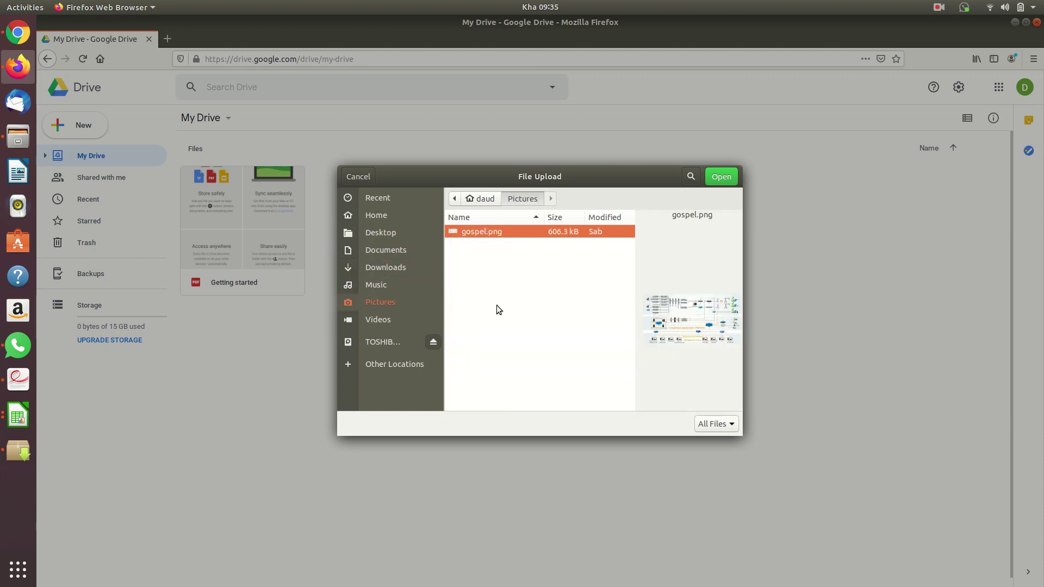
click(384, 270)
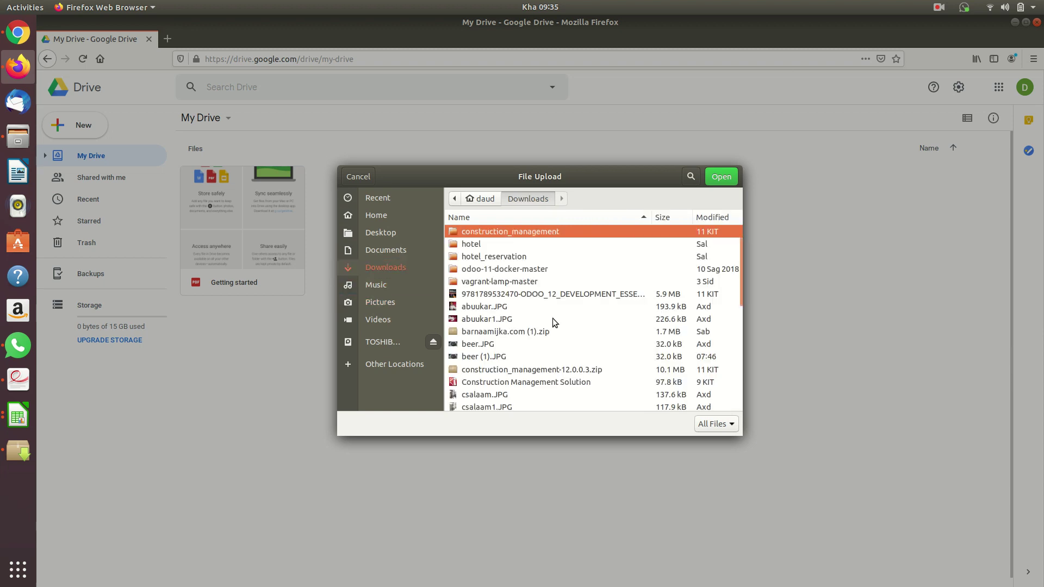
scroll(583, 356, down, 3)
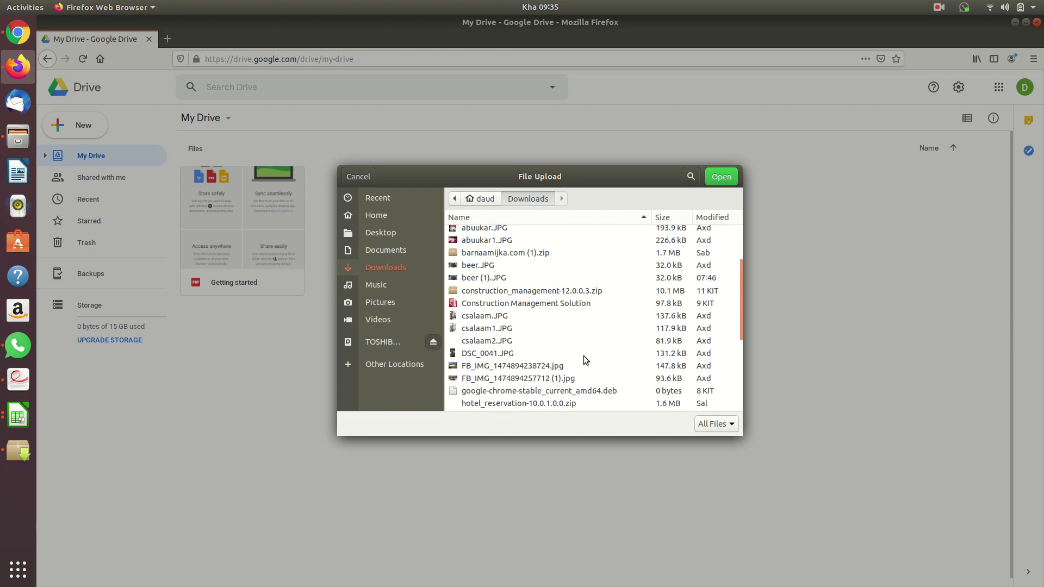
click(476, 345)
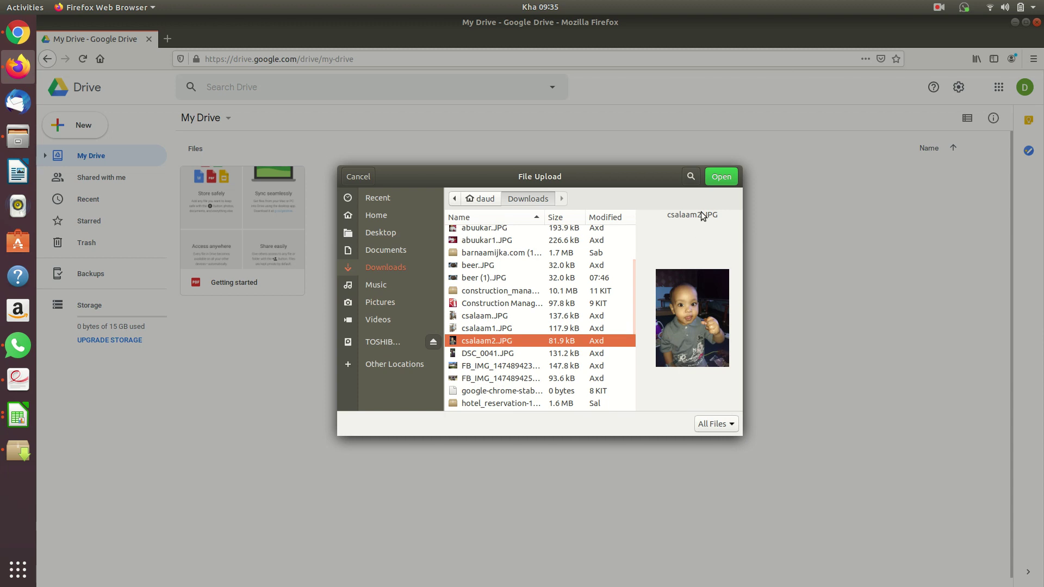
click(721, 177)
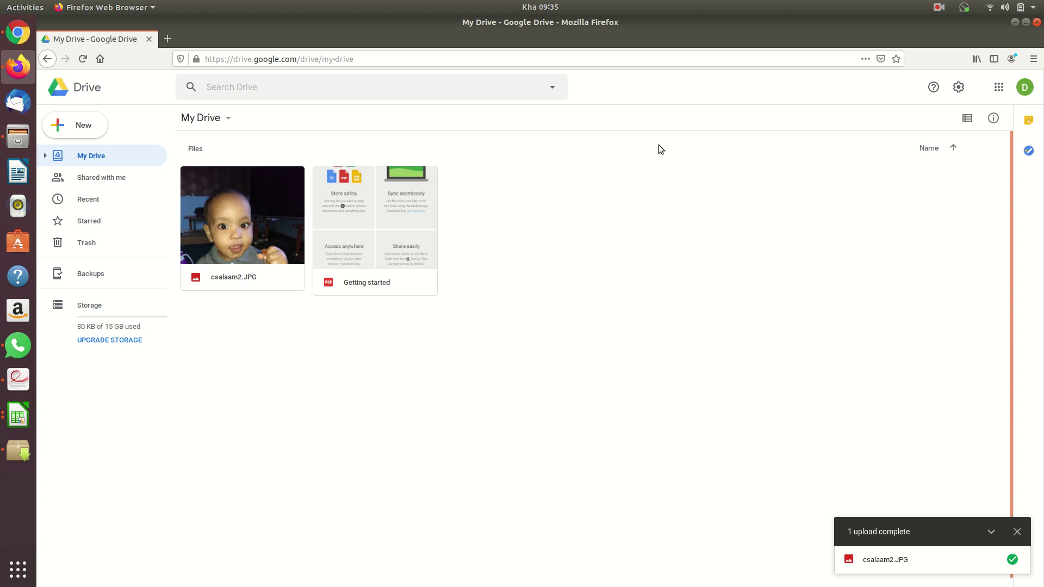
click(940, 8)
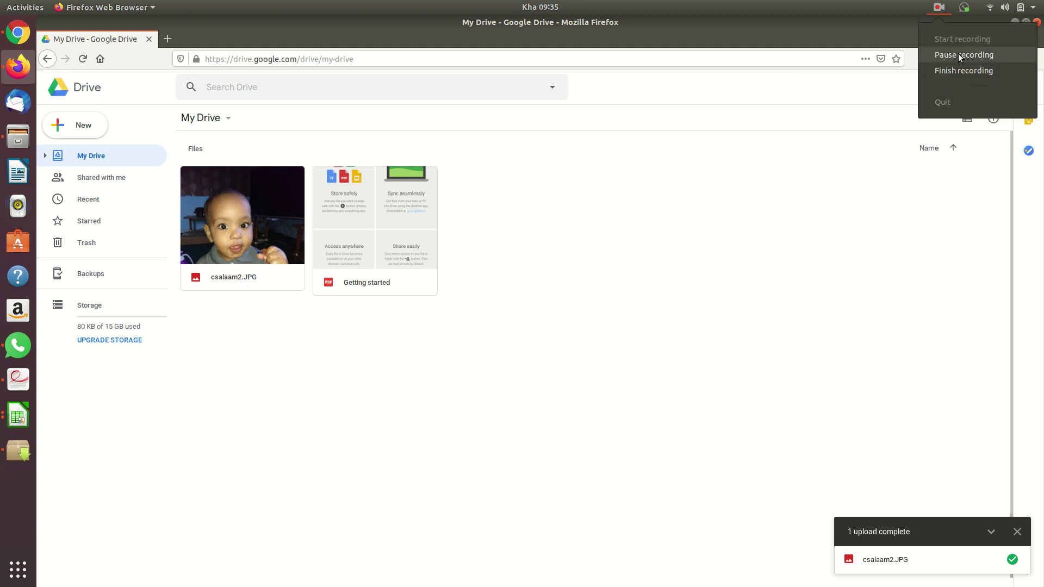
click(959, 55)
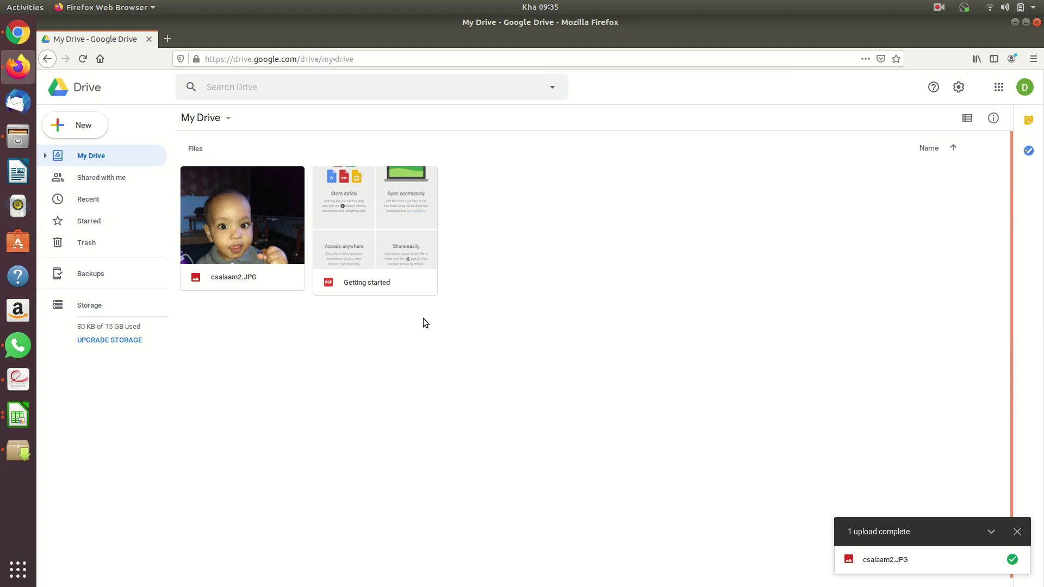
Step: Download csalaam2.JPG via its right-click menu
right_click(240, 225)
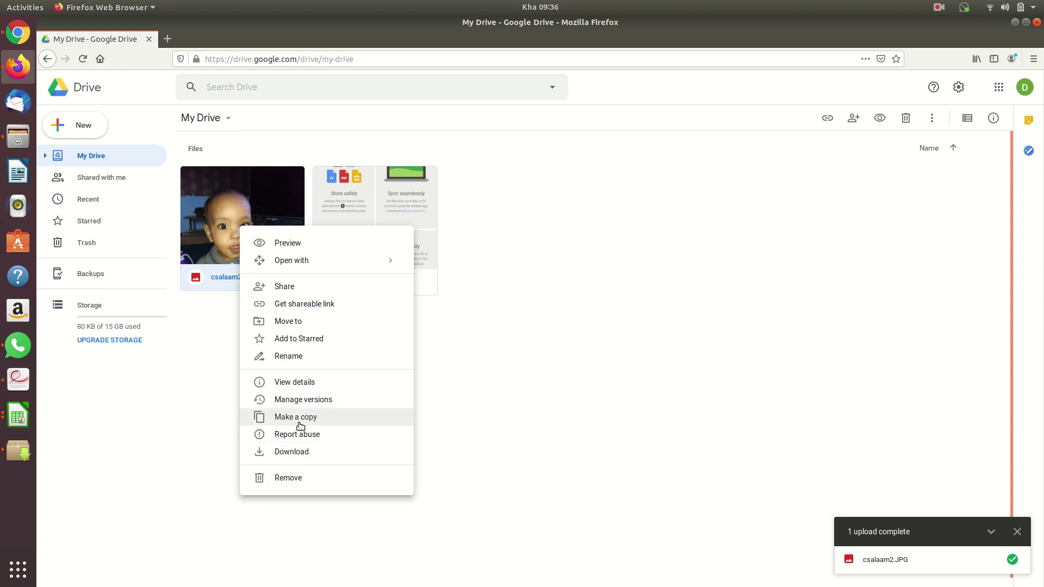
click(303, 451)
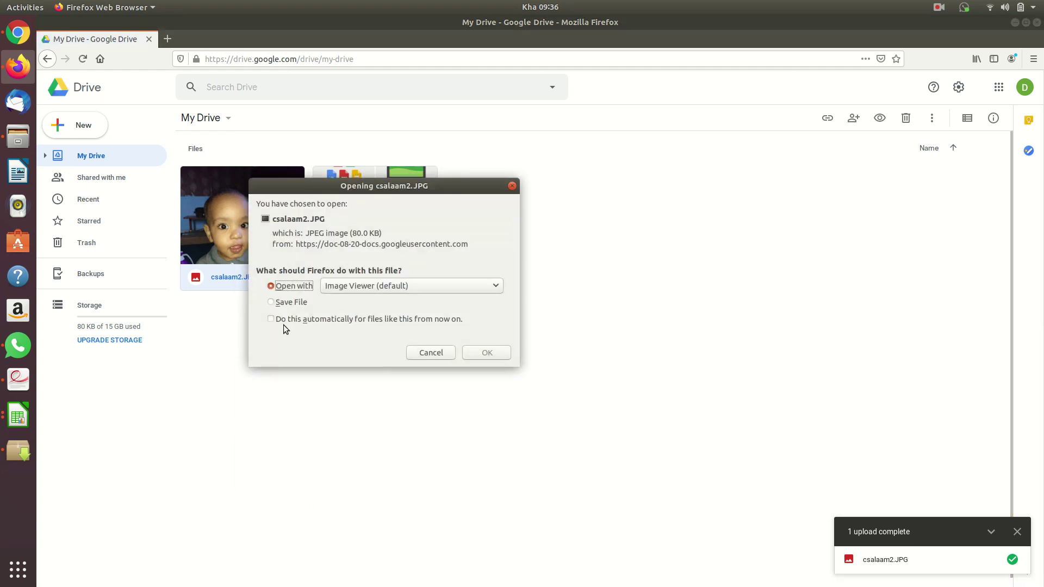
Step: Open the downloaded csalaam2.JPG with the default Image Viewer from Firefox's opening dialog
click(401, 286)
click(400, 287)
click(401, 286)
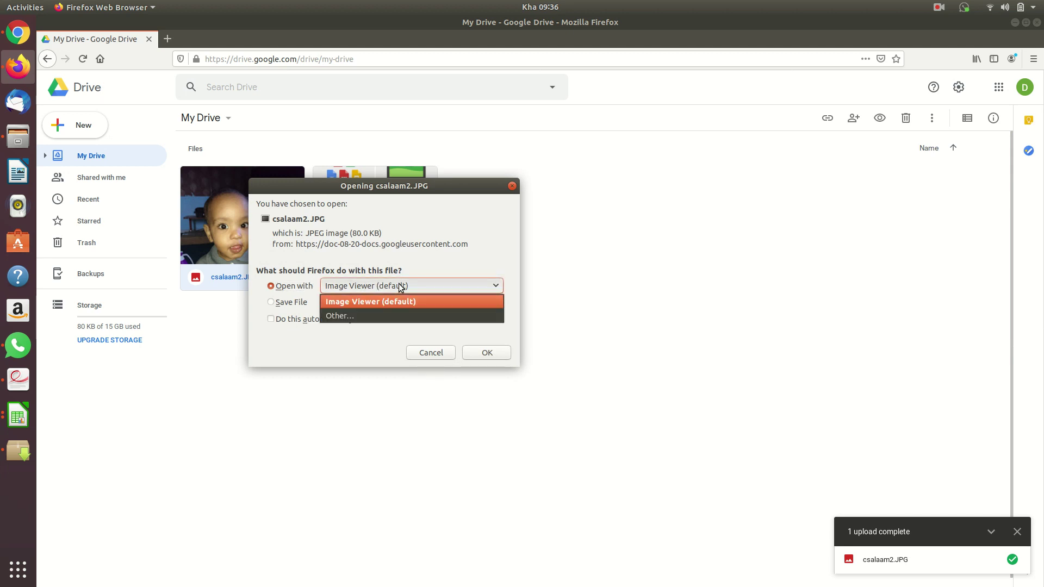
click(401, 286)
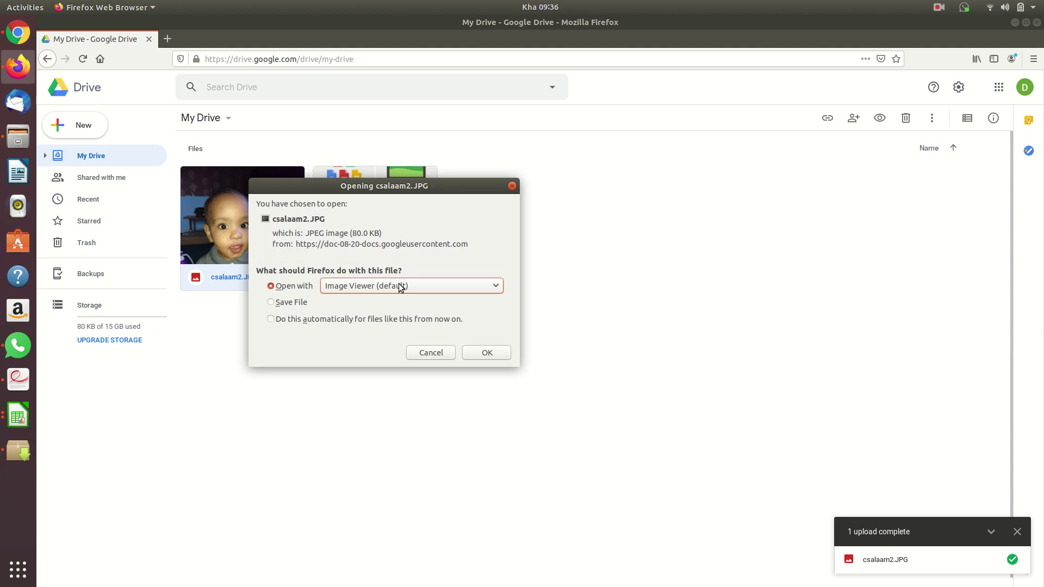
click(489, 353)
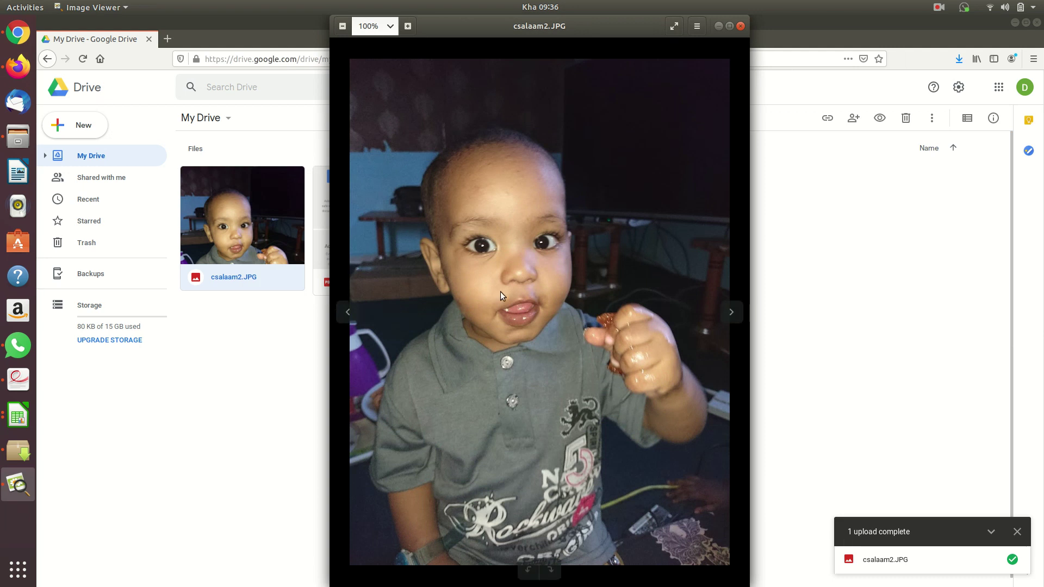
click(936, 8)
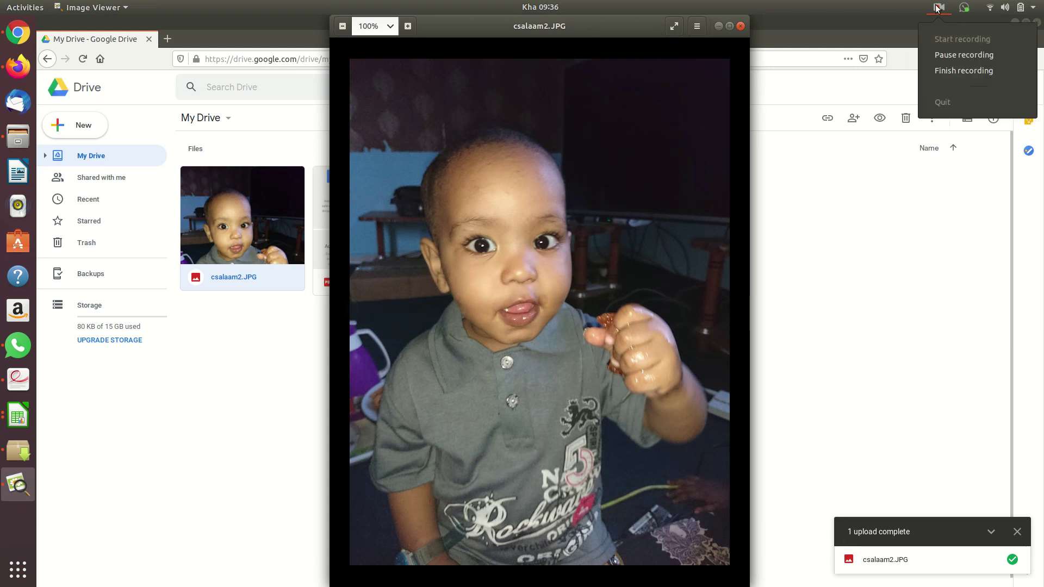